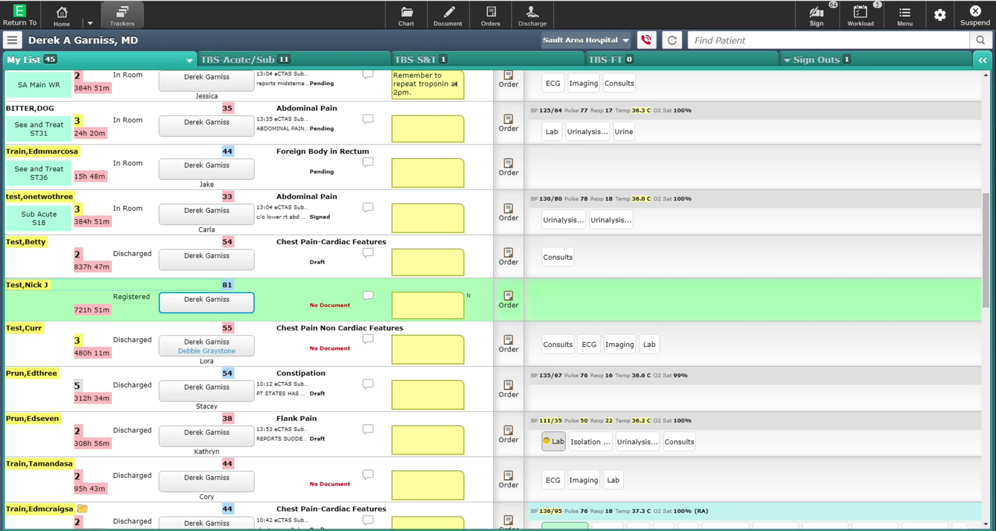
- Open the Select Document dialog for patient Test, Nick J from the Document toolbar button
{"action": "left_click", "coordinate": [438, 10]}
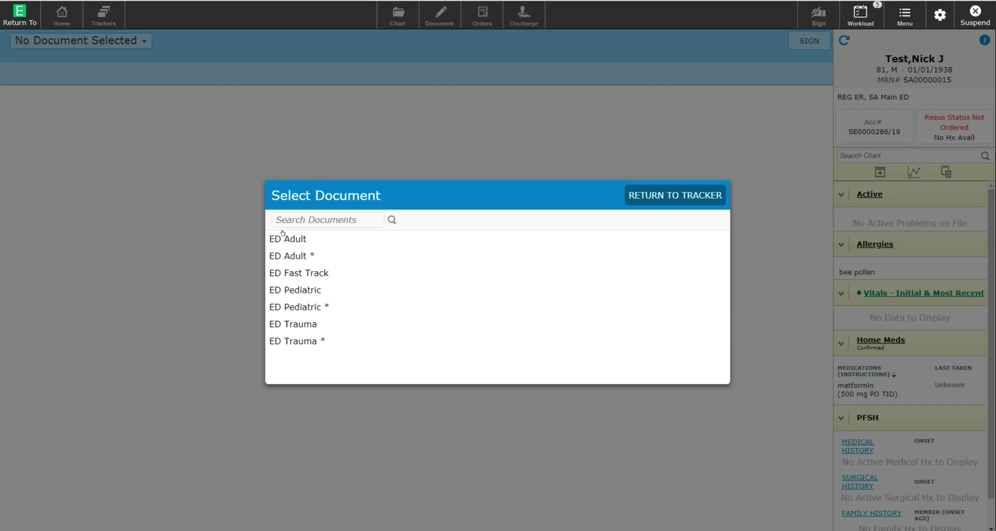
- Open an ED Adult note and begin the chest-pain narrative in the HPI Narrative box
{"action": "left_click", "coordinate": [282, 238]}
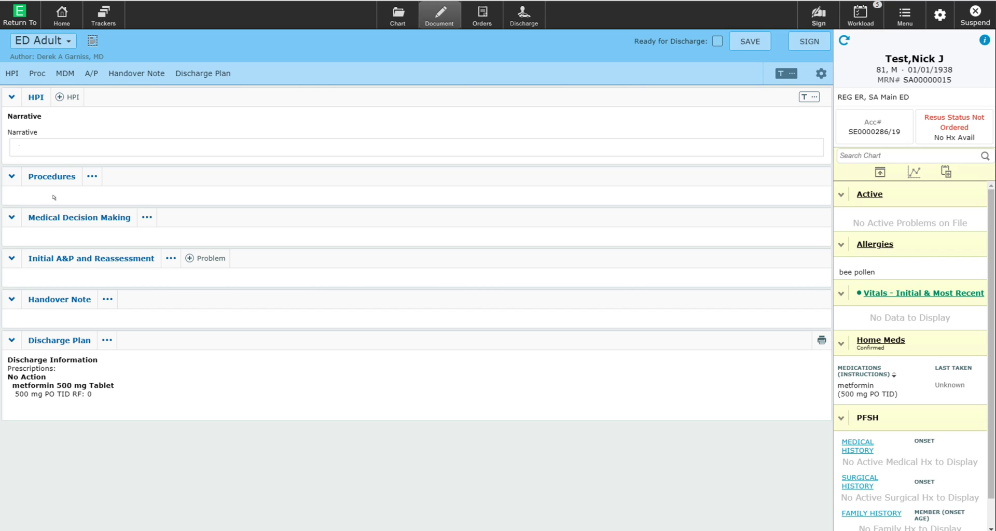
{"action": "left_click", "coordinate": [37, 139]}
{"action": "type", "text": "He said the chest pain for the past 2 weeks, and the pain radiates into his back, and down his left arm.  It is associated with nausea, vomiting, and diaphoresis."}
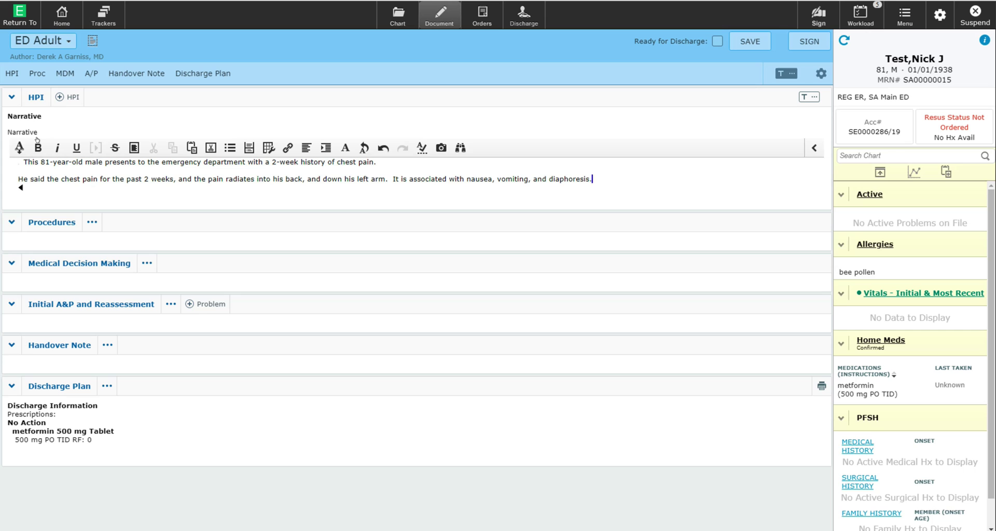
- On a new HPI line, add medications metformin, lisinopril and Plavix plus examination findings
{"action": "key", "text": "Return"}
{"action": "type", "text": "His past medical history is significant for that of diabetes, hypertension, and a CABG in 1995."}
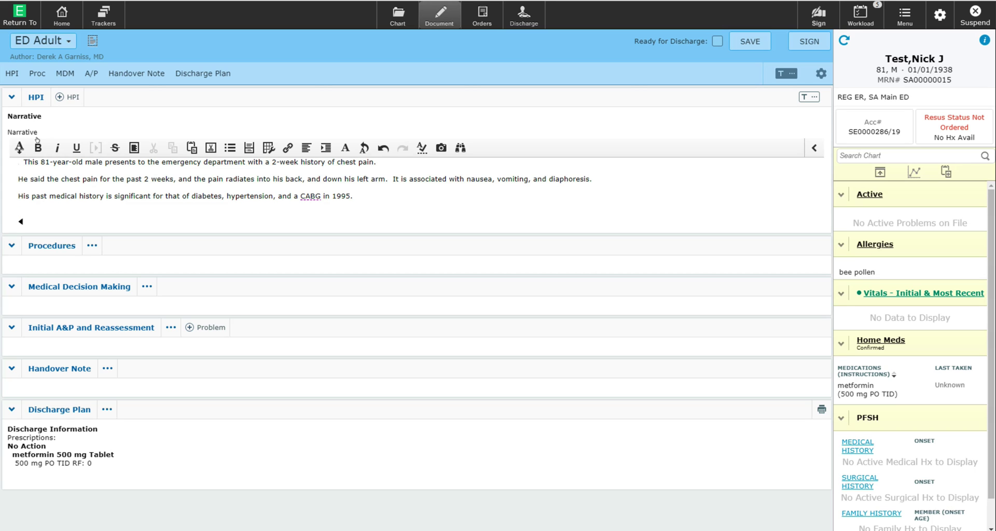
{"action": "type", "text": "His medications include metformin, lisinopril, and Plavix. On examination his vital signs are stable. "}
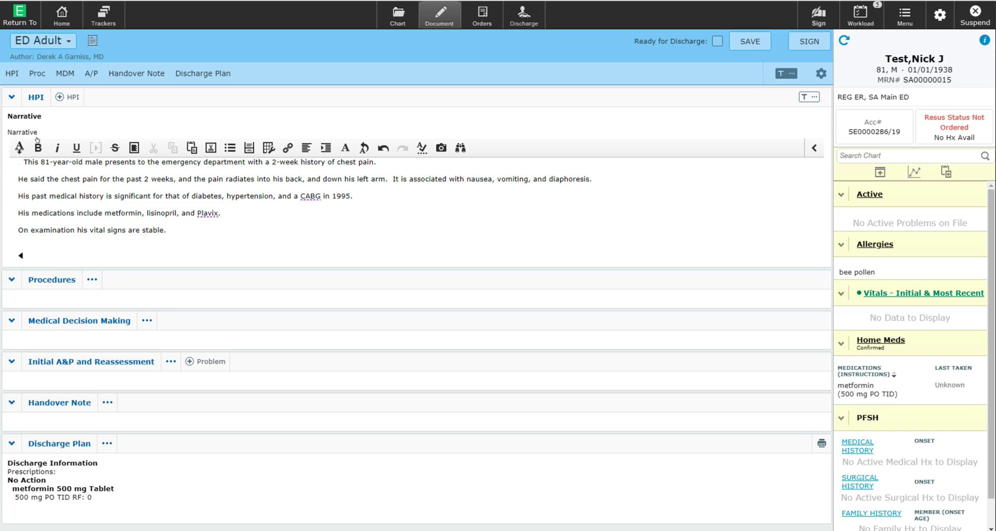
{"action": "type", "text": "Respiratory examination was within normal limits. "}
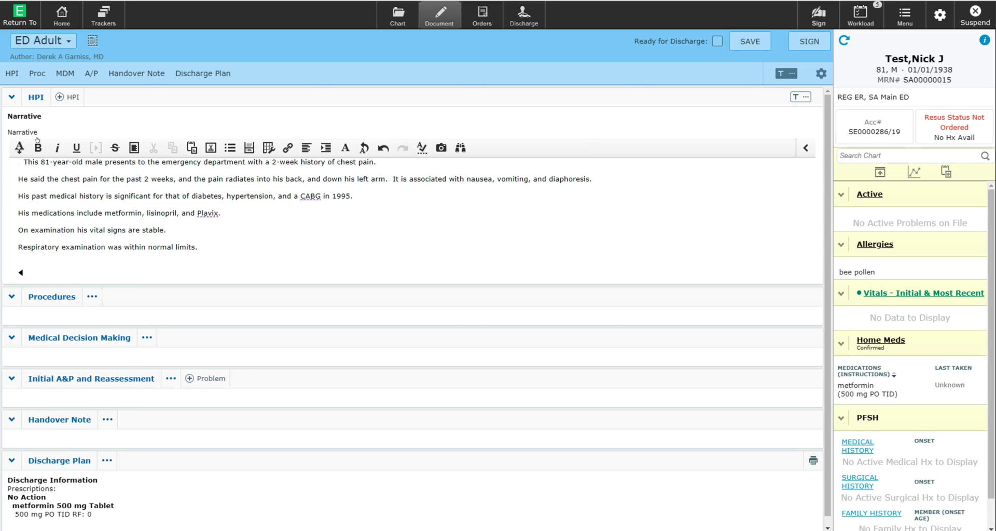
{"action": "type", "text": "Cardiovascular exam is within normal limits. "}
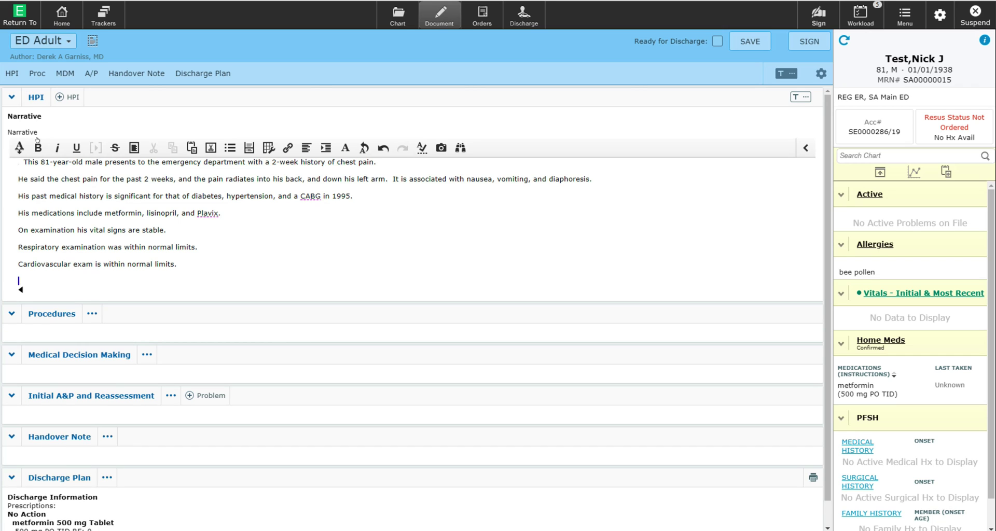
{"action": "type", "text": "There is no peripheral edema, and no calf tenderness bilaterally. "}
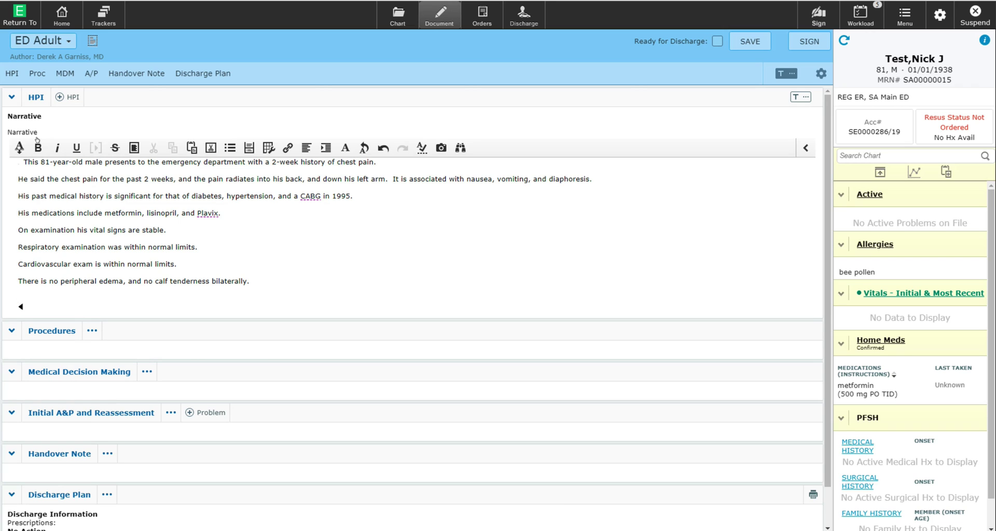
{"action": "type", "text": "Investigations done included an EKG which showed"}
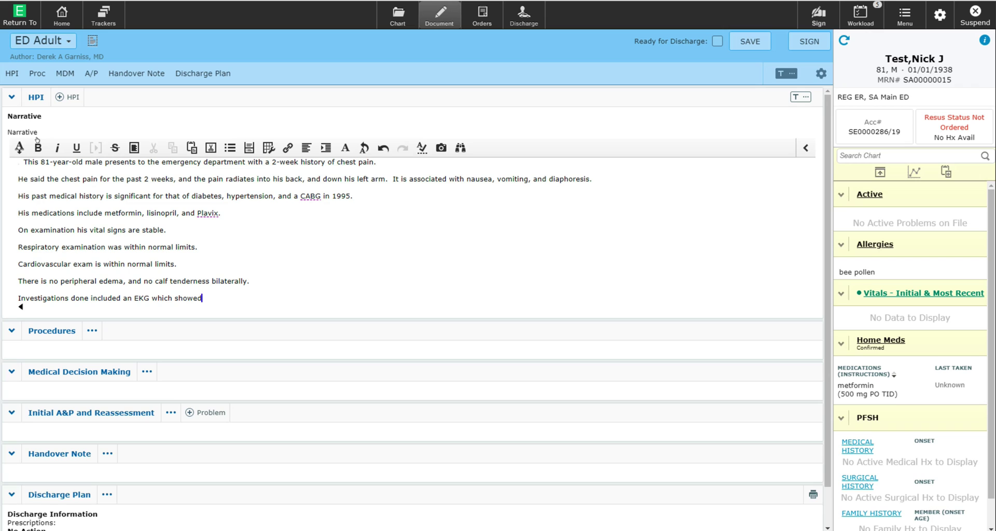
{"action": "type", "text": " a normal sinus rhythm and no ischemic changes."}
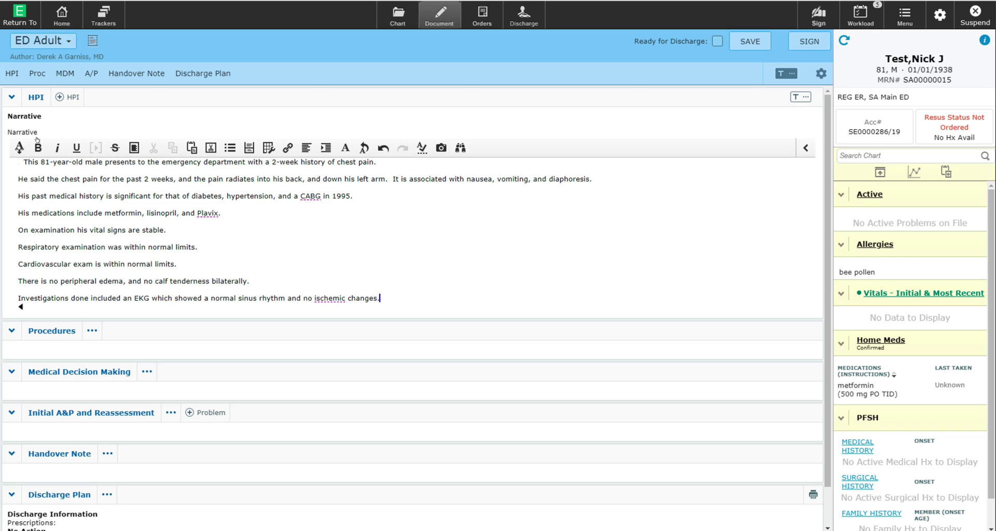
{"action": "type", "text": "  His troponin x2 was negative."}
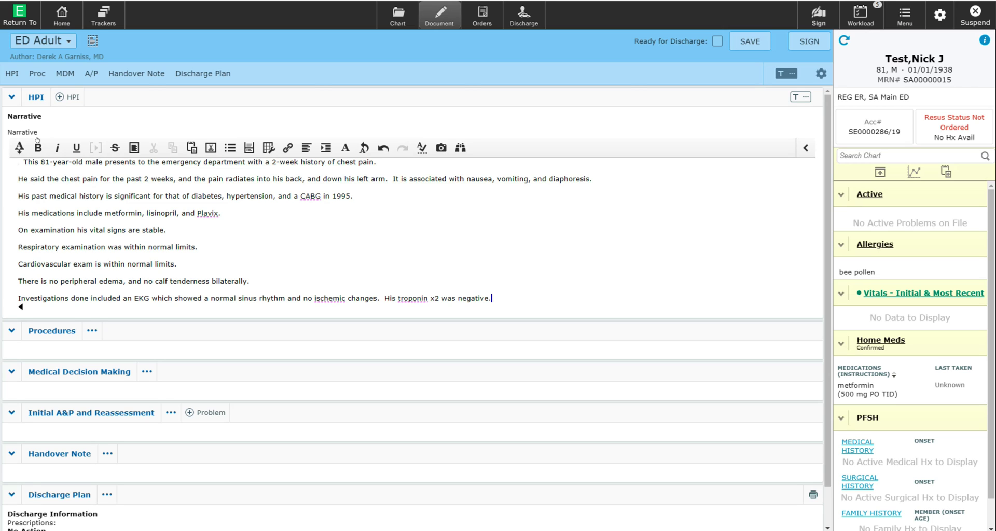
{"action": "type", "text": "  His chest x-ray was normal."}
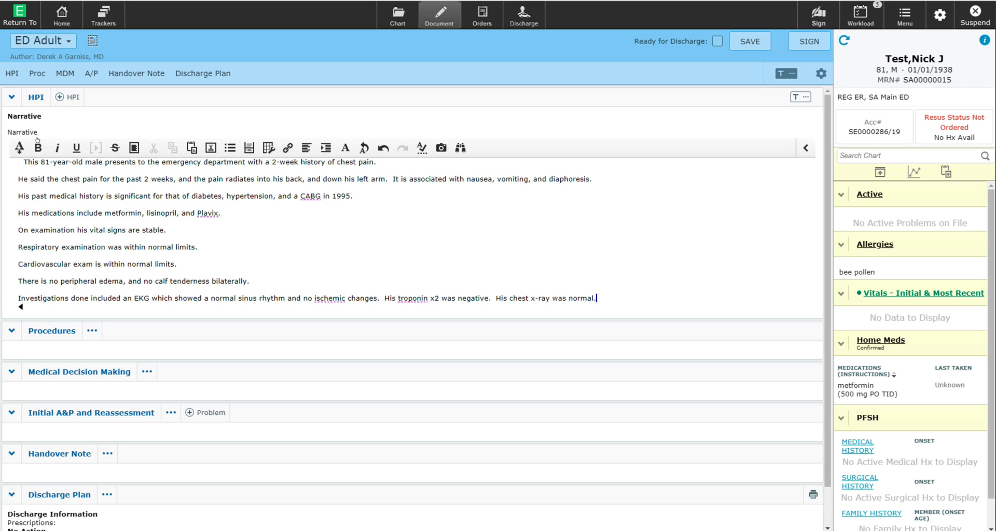
- Add HPI paragraphs: nonspecific chest pain impression, medicine clinic follow-up tomorrow, stress test, and return advice
{"action": "key", "text": "Return"}
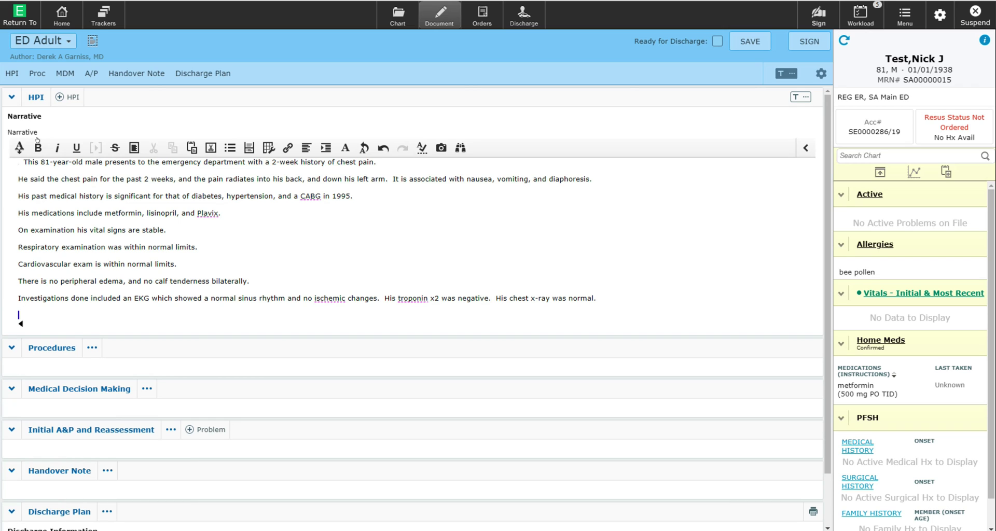
{"action": "type", "text": "Impression and plan:"}
{"action": "type", "text": " Nonspecific chest pain."}
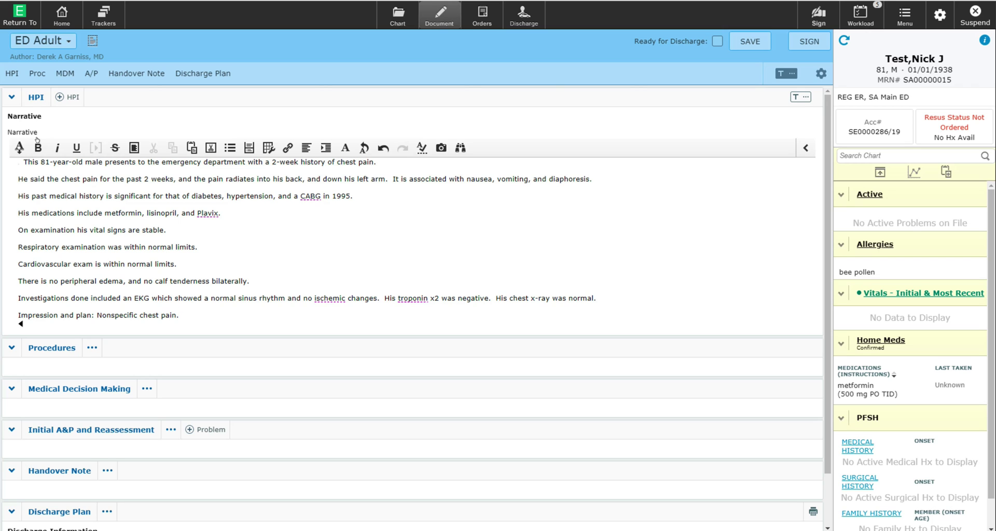
{"action": "key", "text": "Return"}
{"action": "type", "text": "We will book the patient into the medicine clinic follow-up tomorrow, and a stress test will be arranged."}
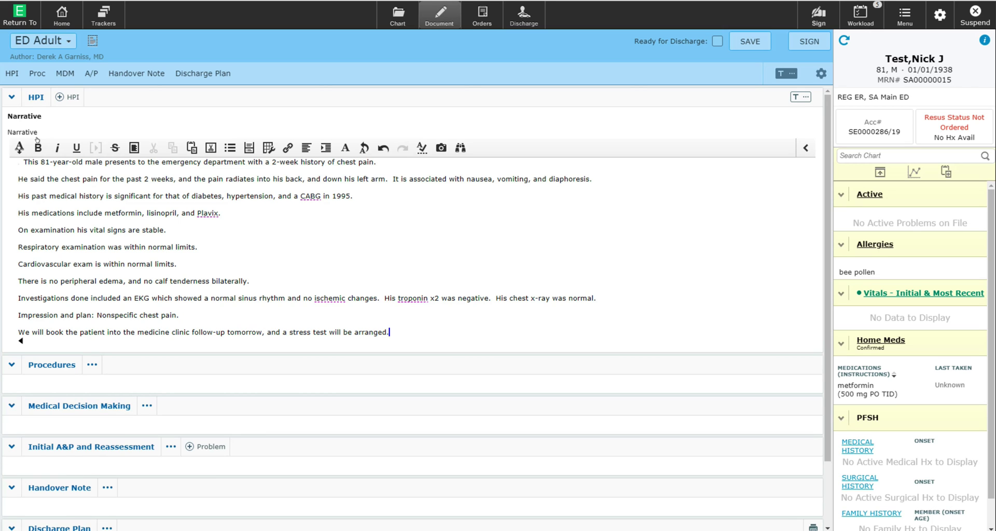
{"action": "key", "text": "Return"}
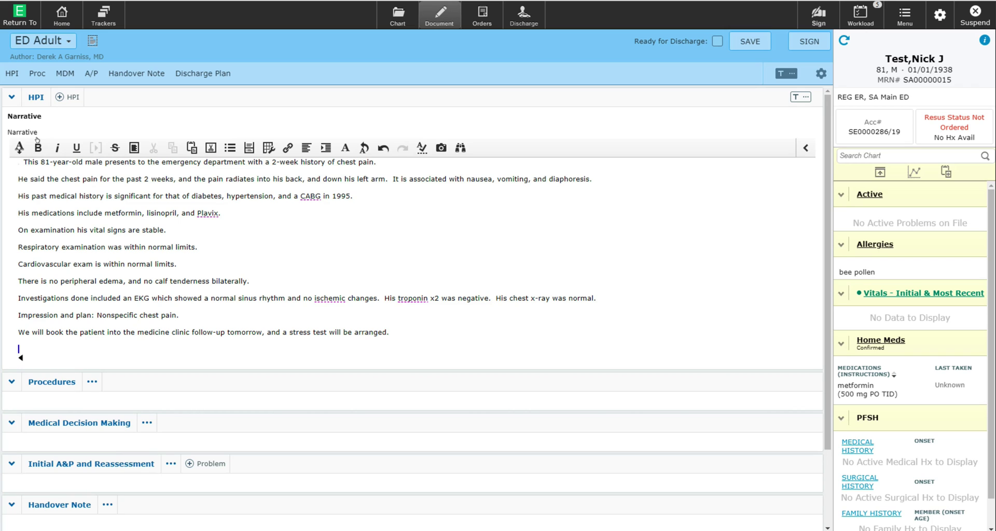
{"action": "type", "text": "The patient's been advised to follow-up if he has any further chest pain or any concerns."}
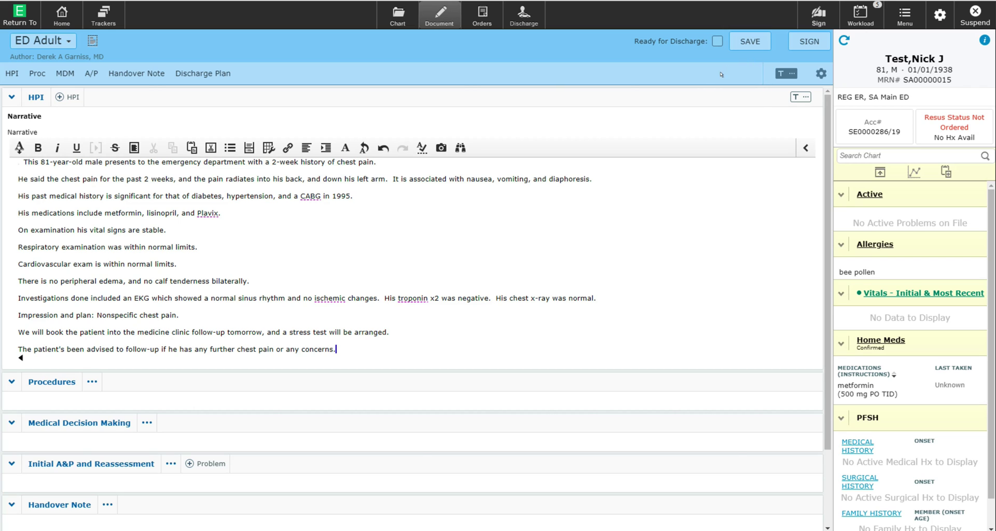
- Sign the ED Adult note with the user's PIN and submit it to the tracker
{"action": "left_click", "coordinate": [800, 33]}
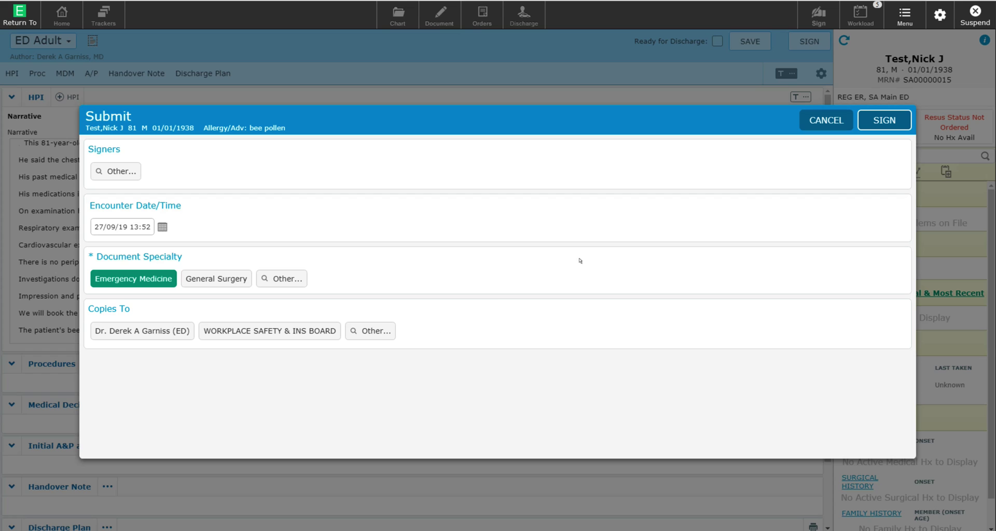
{"action": "left_click", "coordinate": [879, 119]}
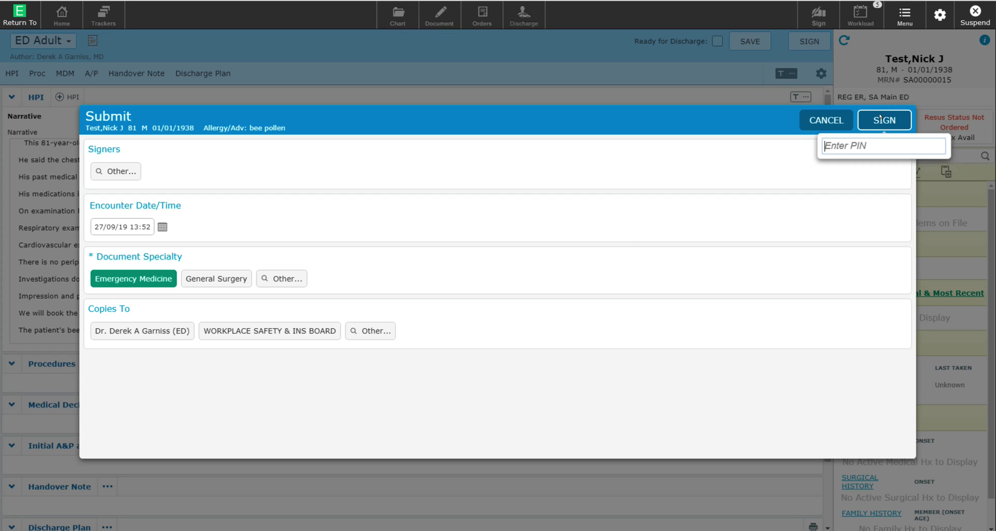
{"action": "left_click", "coordinate": [879, 119]}
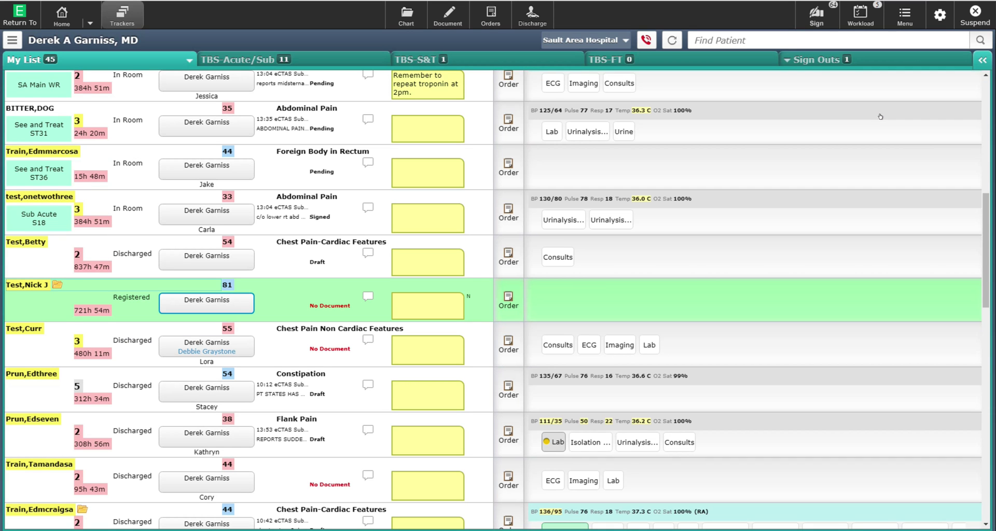